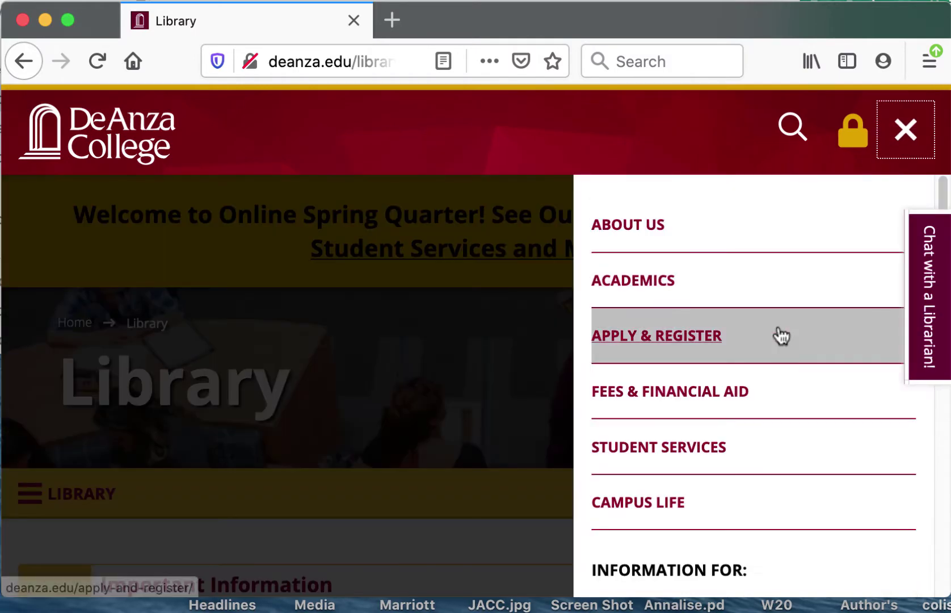
{"action": "scroll", "coordinate": [780, 334], "scroll_direction": "down", "scroll_amount": 5}
{"action": "scroll", "coordinate": [772, 348], "scroll_direction": "down", "scroll_amount": 1}
Open the De Anza College Library page from the site menu.
{"action": "left_click", "coordinate": [701, 493]}
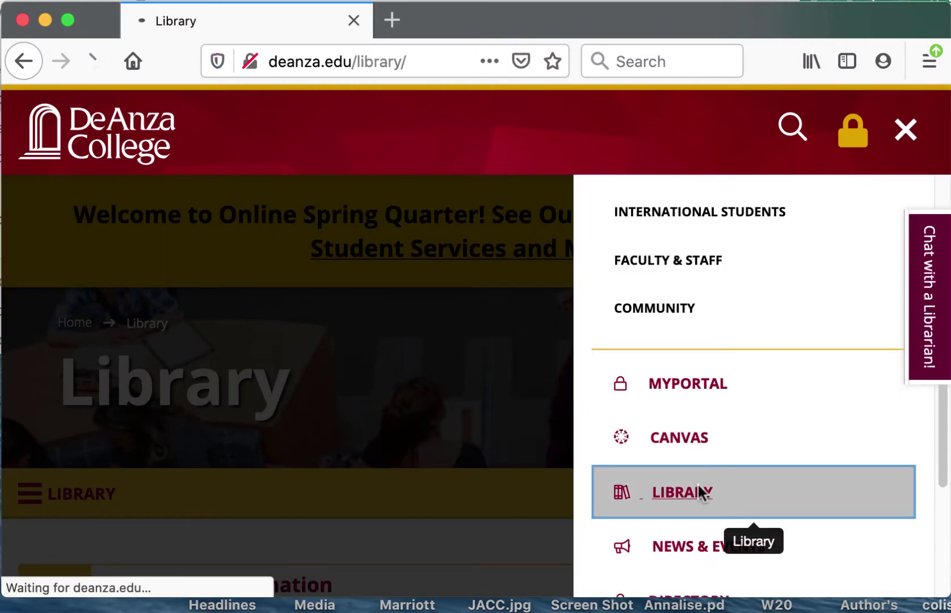
{"action": "scroll", "coordinate": [701, 494], "scroll_direction": "down", "scroll_amount": 2}
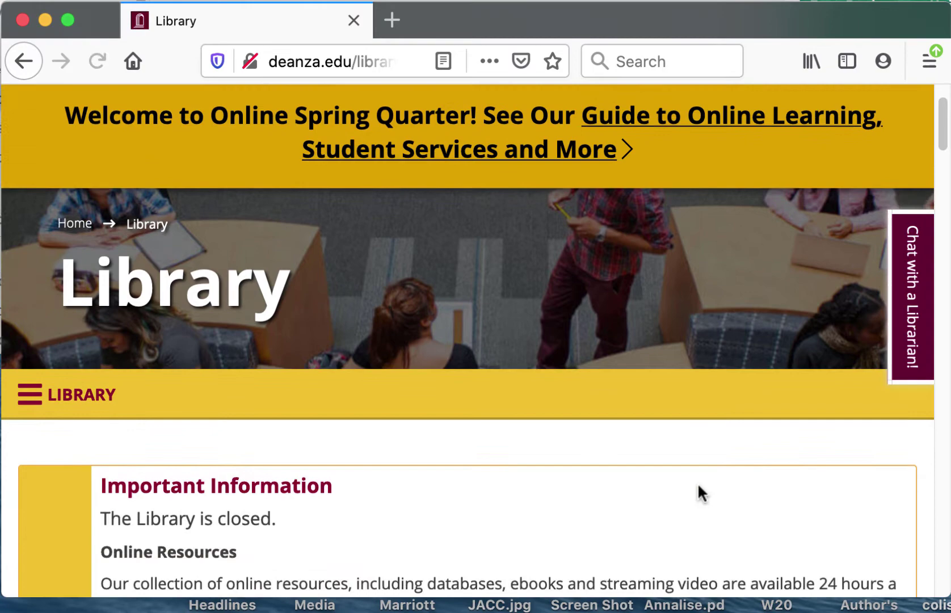
{"action": "scroll", "coordinate": [700, 494], "scroll_direction": "down", "scroll_amount": 2}
{"action": "scroll", "coordinate": [701, 494], "scroll_direction": "down", "scroll_amount": 1}
{"action": "scroll", "coordinate": [700, 493], "scroll_direction": "down", "scroll_amount": 5}
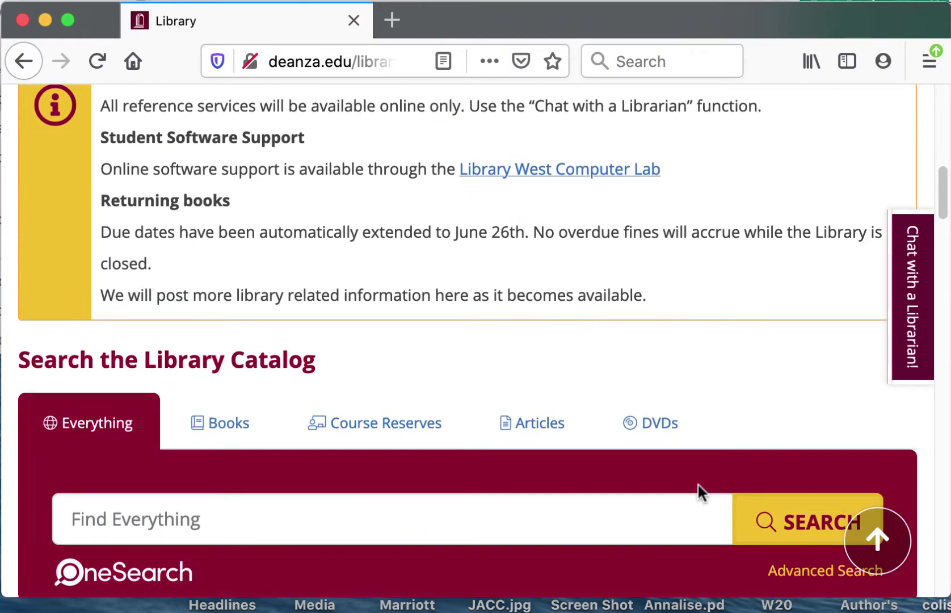
{"action": "scroll", "coordinate": [700, 494], "scroll_direction": "down", "scroll_amount": 5}
{"action": "scroll", "coordinate": [701, 493], "scroll_direction": "down", "scroll_amount": 1}
{"action": "scroll", "coordinate": [698, 485], "scroll_direction": "down", "scroll_amount": 3}
{"action": "scroll", "coordinate": [697, 485], "scroll_direction": "down", "scroll_amount": 1}
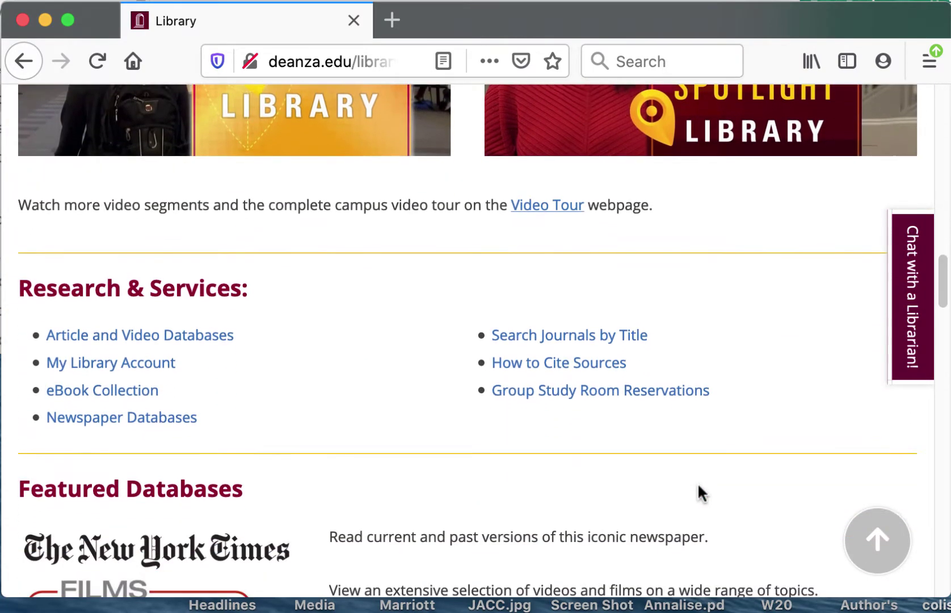
{"action": "scroll", "coordinate": [698, 485], "scroll_direction": "down", "scroll_amount": 2}
{"action": "scroll", "coordinate": [461, 476], "scroll_direction": "down", "scroll_amount": 1}
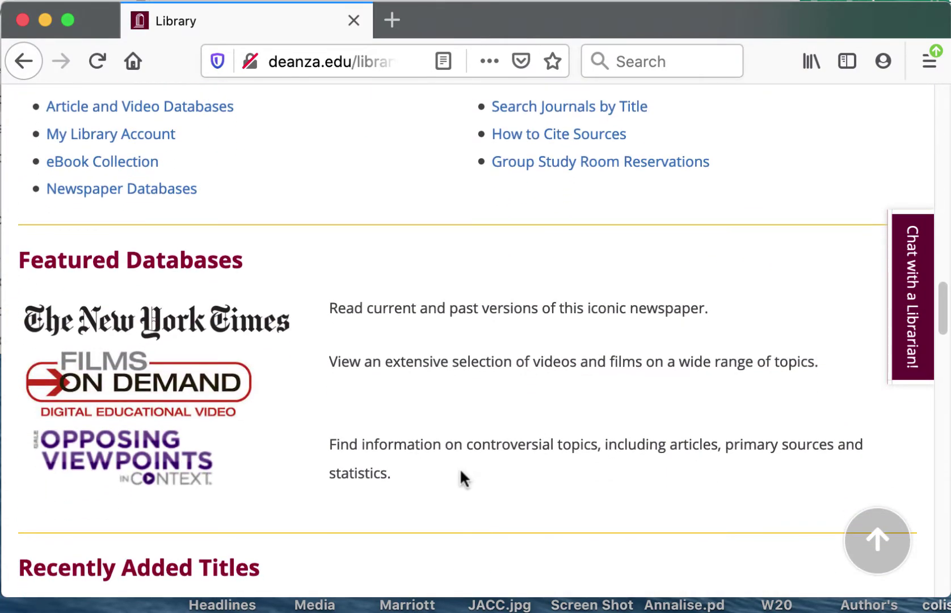
Choose The New York Times database and create a free NYTimes account with email and password.
{"action": "left_click", "coordinate": [271, 312]}
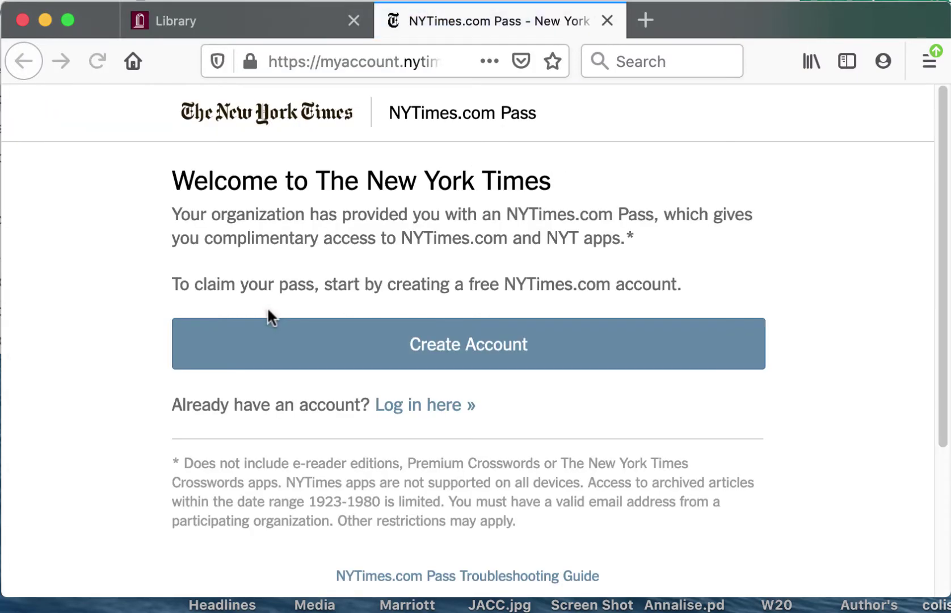
{"action": "left_click", "coordinate": [484, 339]}
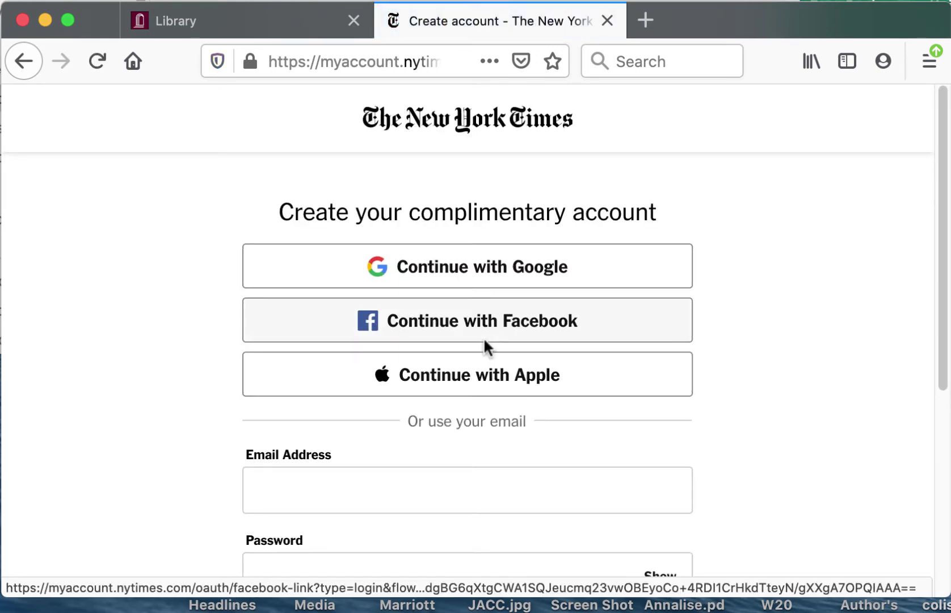
{"action": "scroll", "coordinate": [460, 403], "scroll_direction": "down", "scroll_amount": 1}
{"action": "scroll", "coordinate": [460, 404], "scroll_direction": "down", "scroll_amount": 2}
{"action": "scroll", "coordinate": [461, 407], "scroll_direction": "down", "scroll_amount": 1}
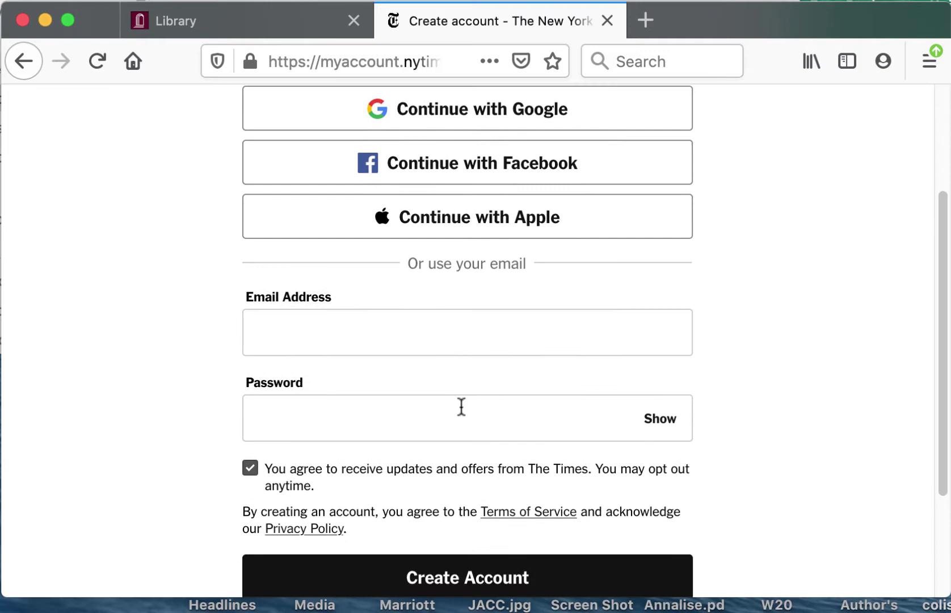
{"action": "left_click", "coordinate": [399, 332]}
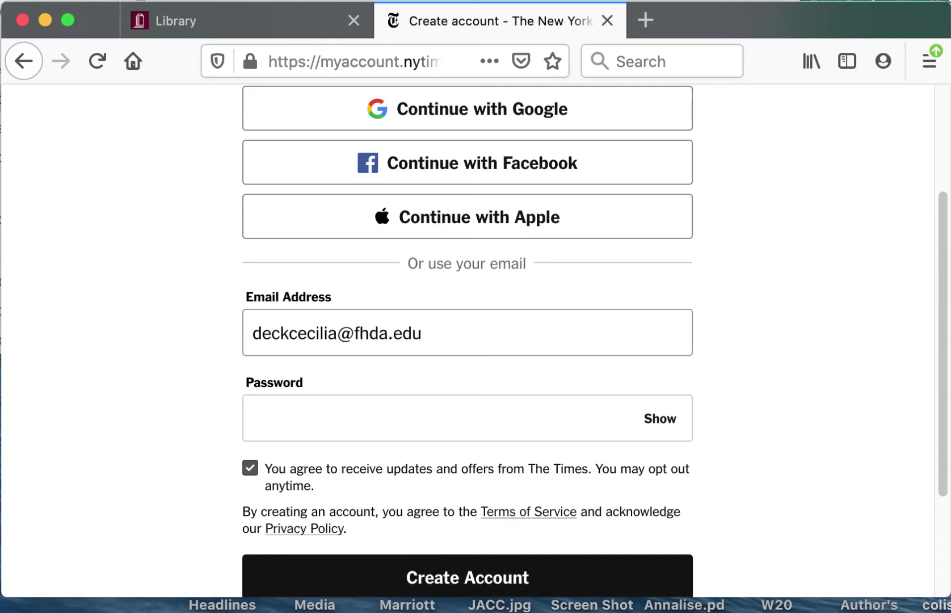
{"action": "left_click", "coordinate": [461, 479]}
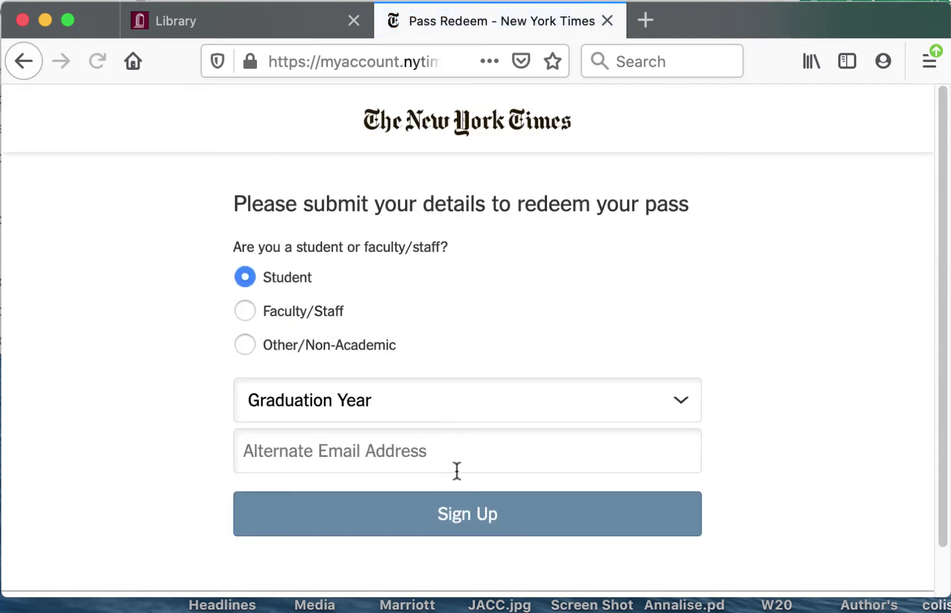
Redeem the pass as Faculty/Staff, sign up, and start the getting-started tour.
{"action": "left_click", "coordinate": [245, 311]}
{"action": "left_click", "coordinate": [350, 407]}
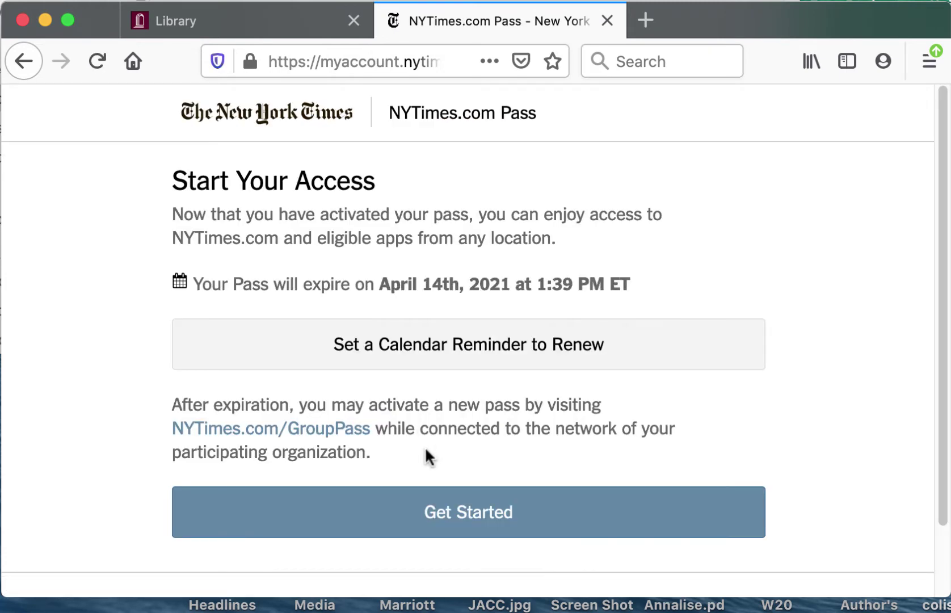
{"action": "left_click", "coordinate": [444, 525]}
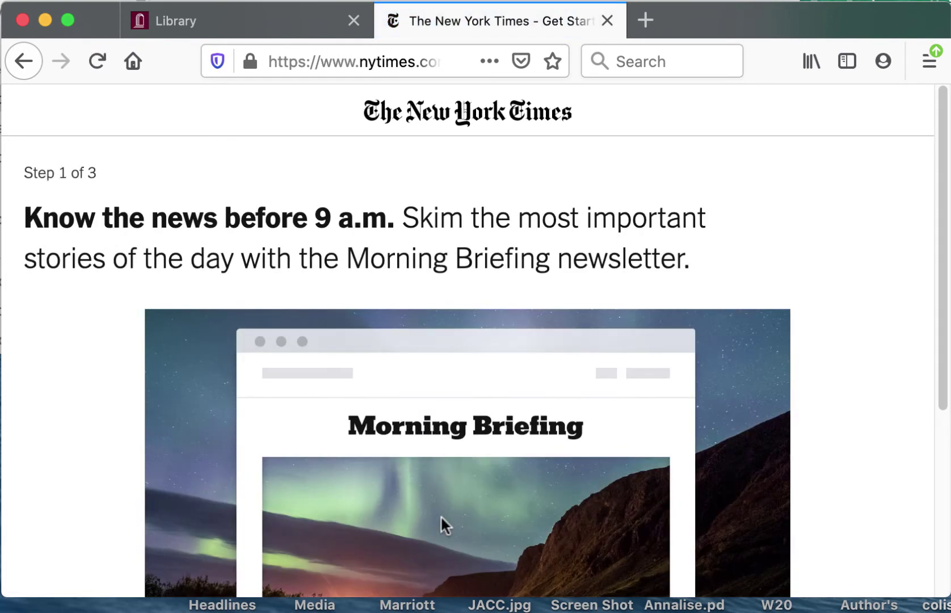
{"action": "scroll", "coordinate": [440, 516], "scroll_direction": "down", "scroll_amount": 3}
{"action": "scroll", "coordinate": [440, 516], "scroll_direction": "down", "scroll_amount": 4}
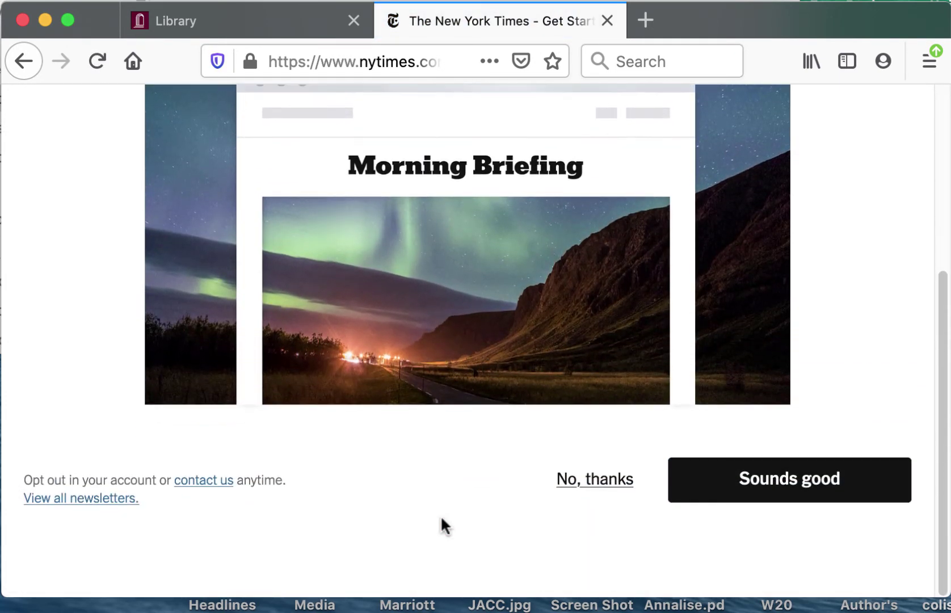
Subscribe to the Morning Briefing and California Today newsletters and save the choices.
{"action": "left_click", "coordinate": [730, 503]}
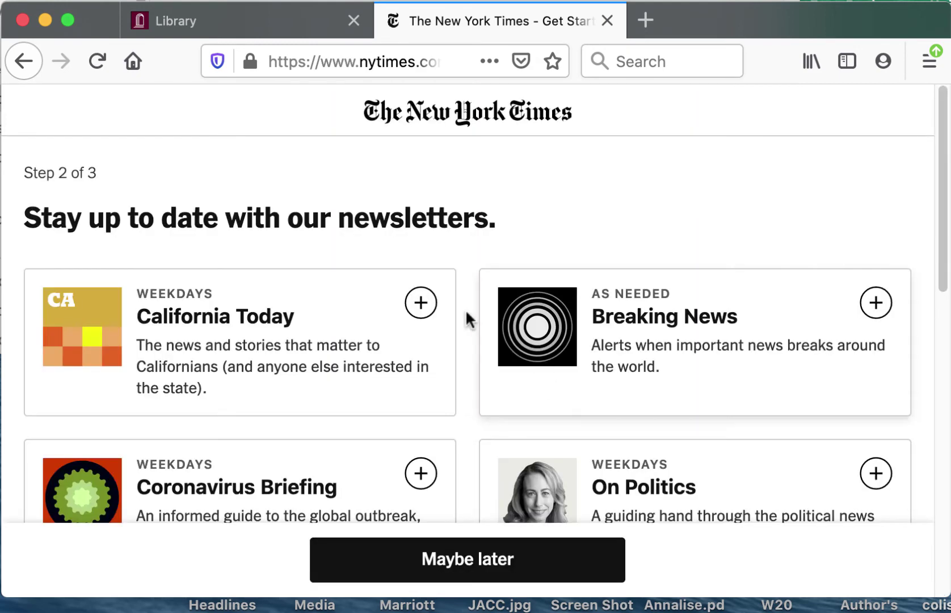
{"action": "left_click", "coordinate": [422, 304]}
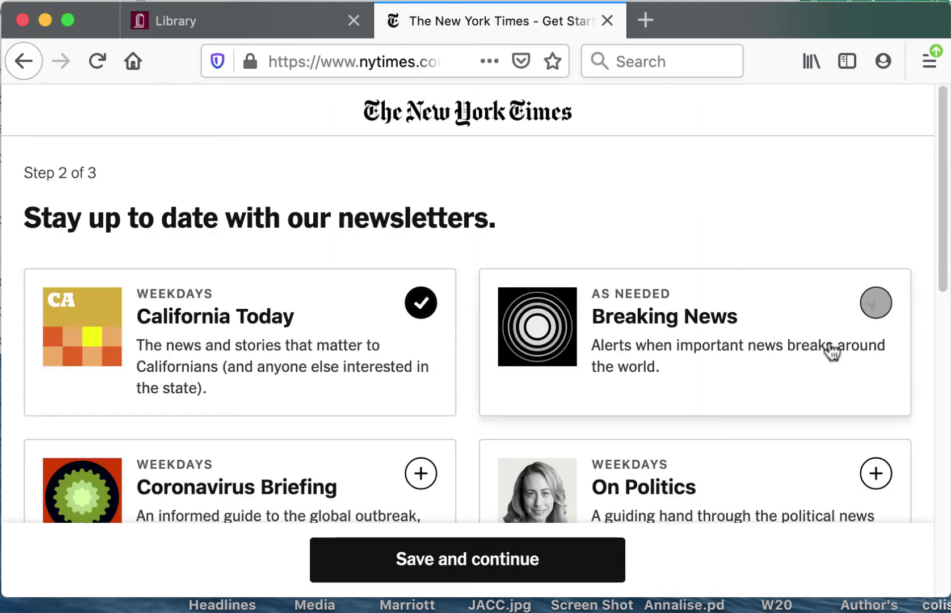
{"action": "scroll", "coordinate": [764, 436], "scroll_direction": "down", "scroll_amount": 1}
{"action": "scroll", "coordinate": [764, 436], "scroll_direction": "down", "scroll_amount": 4}
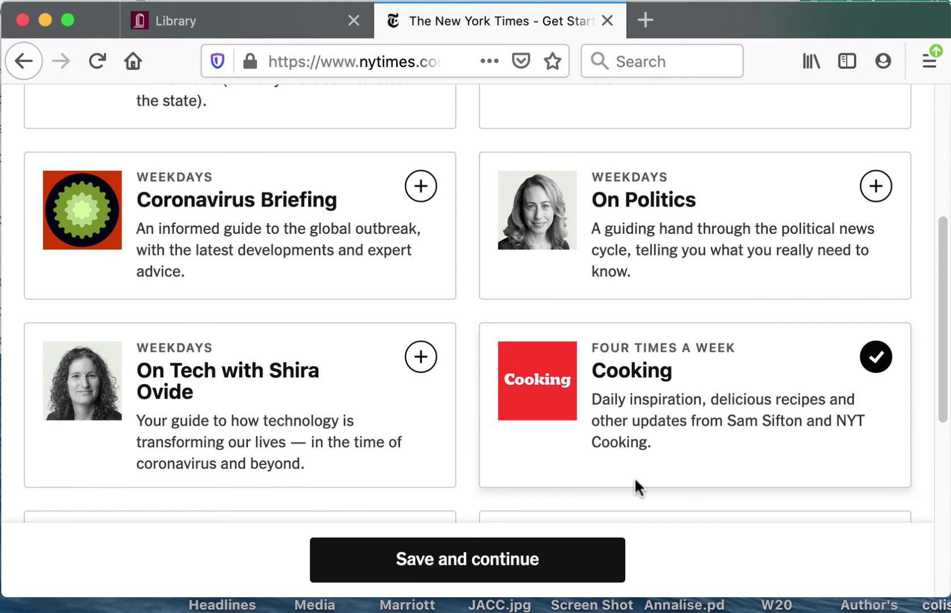
{"action": "left_click", "coordinate": [584, 563]}
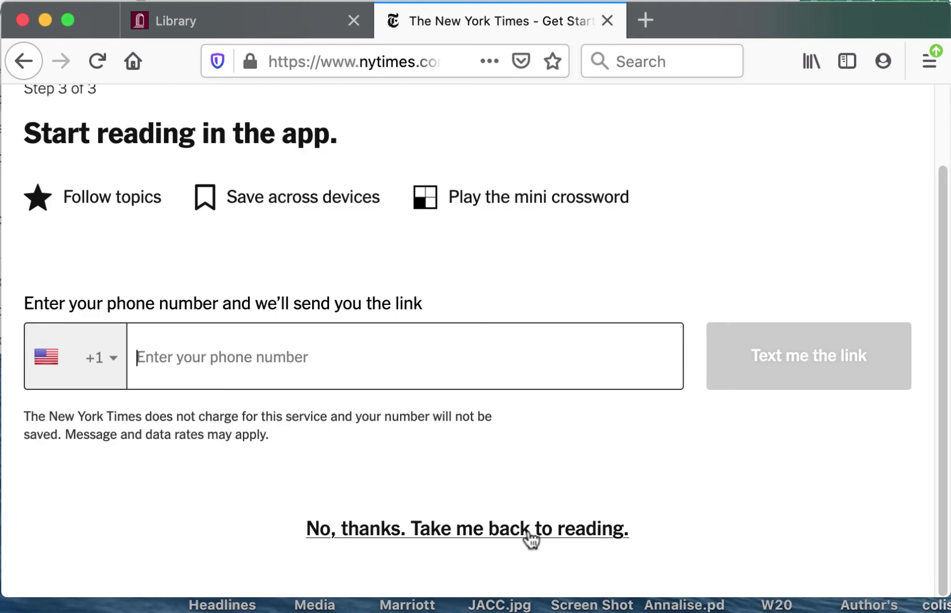
Decline the NYTimes app and return to reading on the homepage.
{"action": "left_click", "coordinate": [531, 532]}
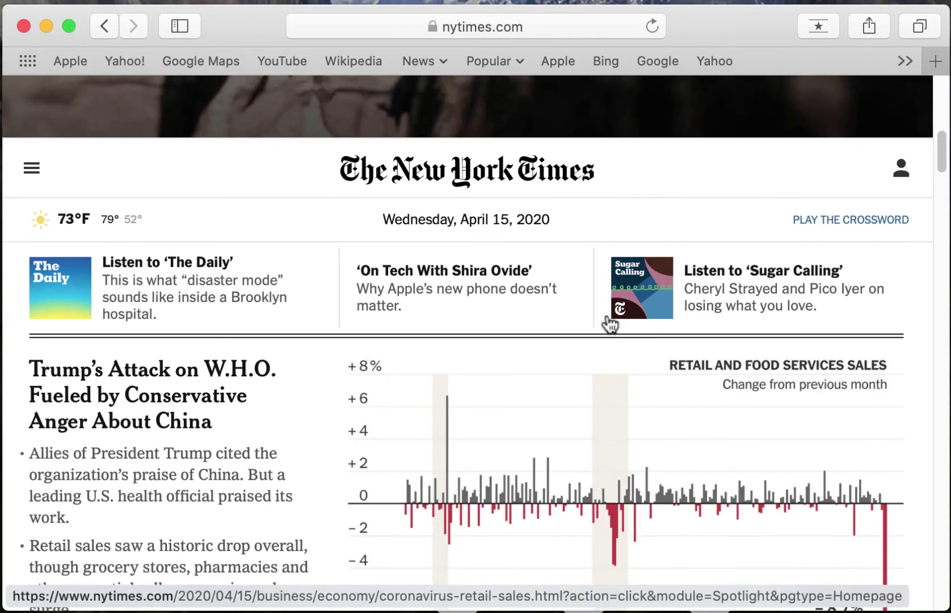
{"action": "scroll", "coordinate": [609, 323], "scroll_direction": "down", "scroll_amount": 3}
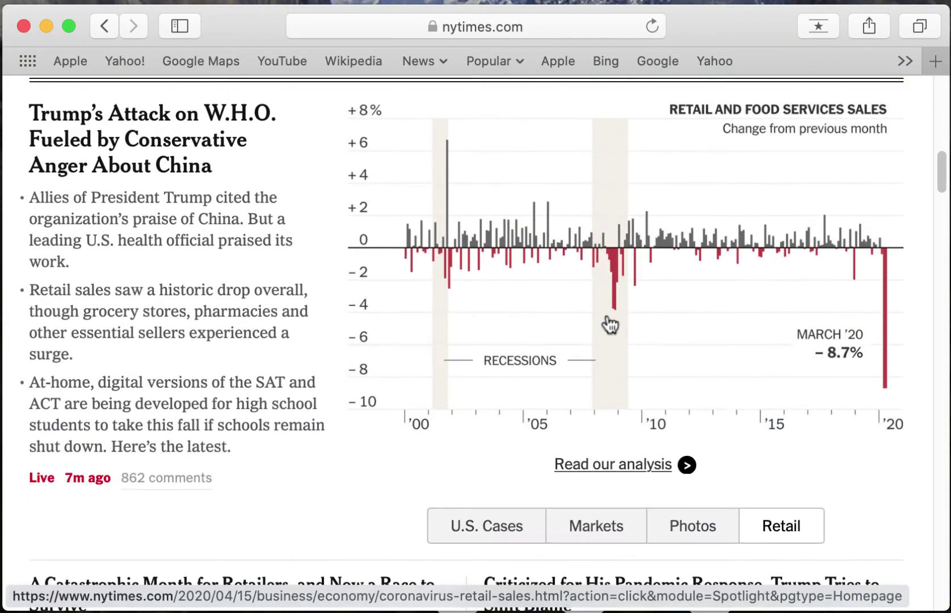
{"action": "scroll", "coordinate": [610, 323], "scroll_direction": "down", "scroll_amount": 3}
{"action": "scroll", "coordinate": [609, 324], "scroll_direction": "down", "scroll_amount": 3}
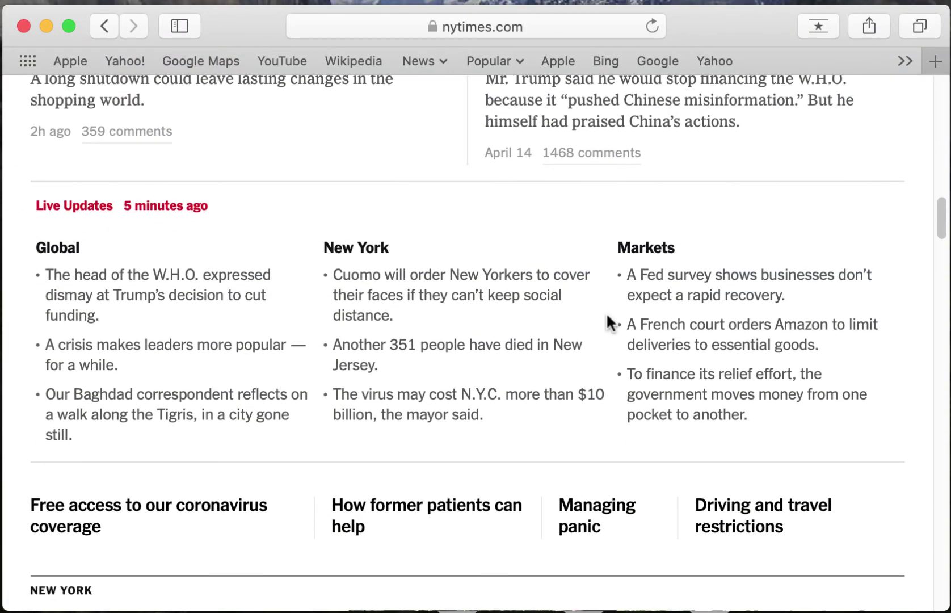
{"action": "scroll", "coordinate": [609, 324], "scroll_direction": "down", "scroll_amount": 3}
{"action": "scroll", "coordinate": [609, 324], "scroll_direction": "down", "scroll_amount": 2}
{"action": "scroll", "coordinate": [610, 323], "scroll_direction": "down", "scroll_amount": 1}
{"action": "scroll", "coordinate": [609, 323], "scroll_direction": "down", "scroll_amount": 3}
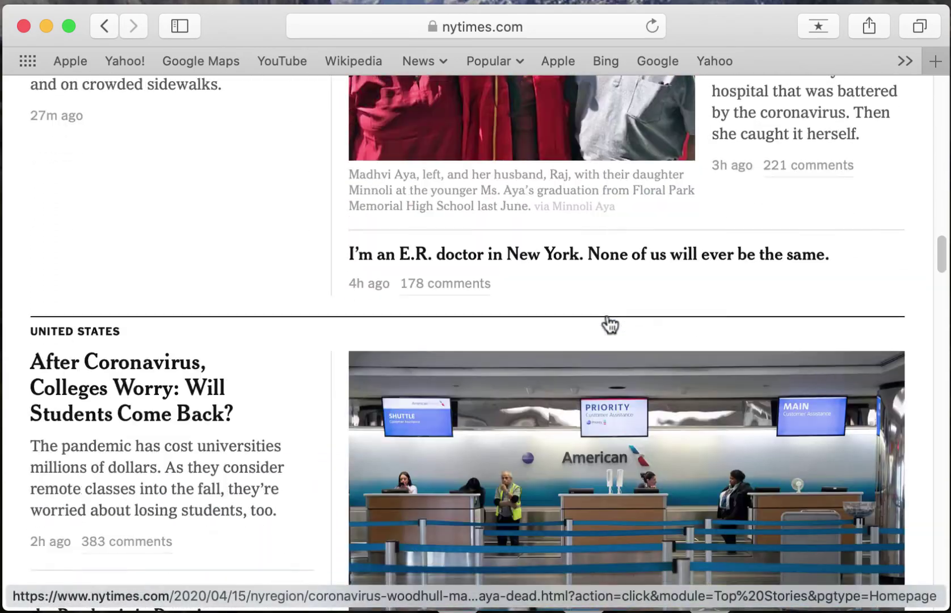